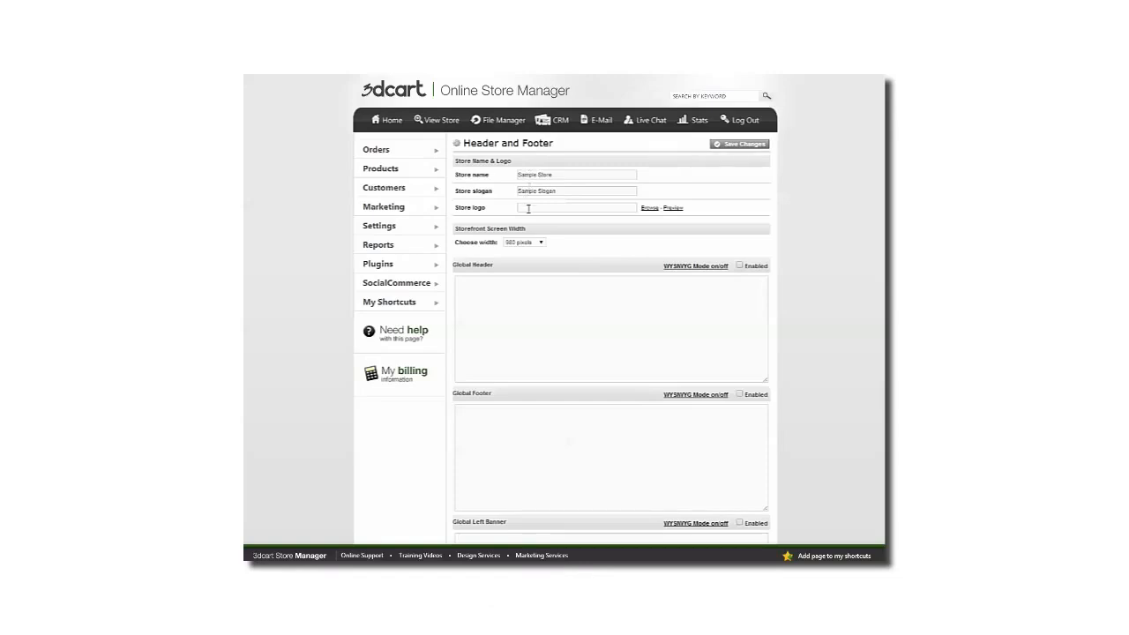
- Set the store logo to assets/images/logo.png, save the changes and reload the storefront to check it
{"action": "left_click", "coordinate": [528, 208]}
{"action": "left_click", "coordinate": [651, 208]}
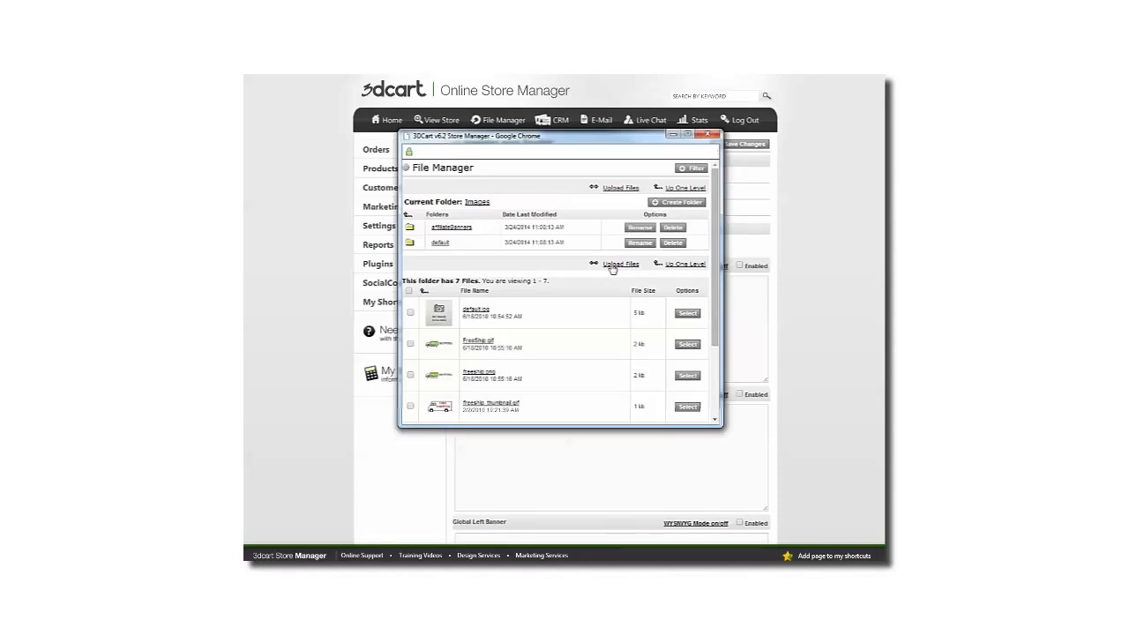
{"action": "scroll", "coordinate": [608, 333], "scroll_direction": "down", "scroll_amount": 3}
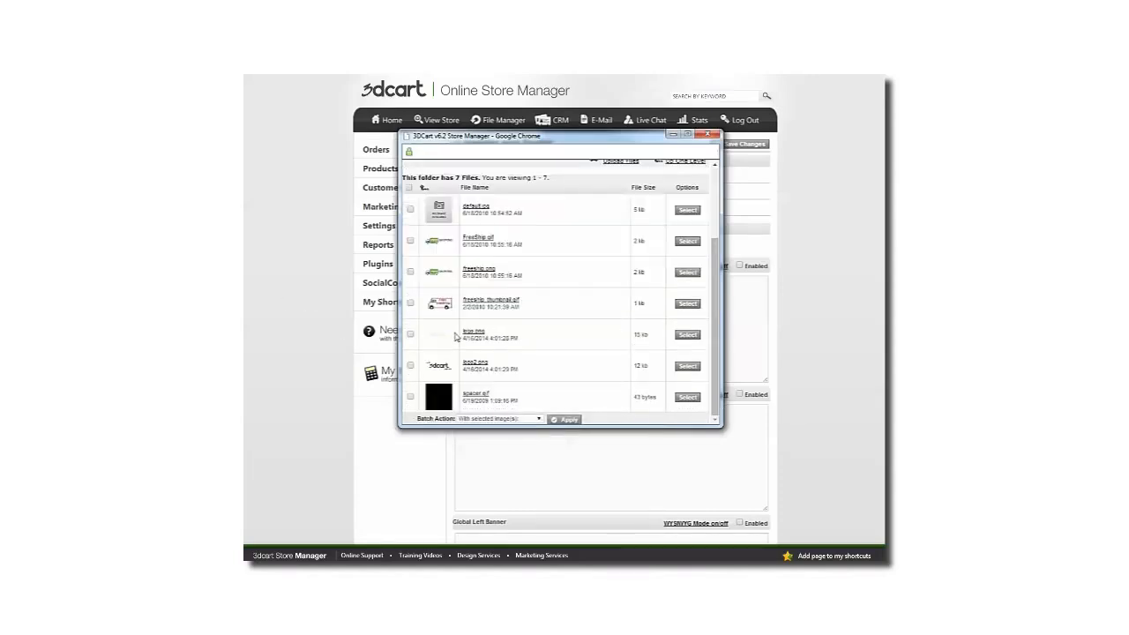
{"action": "left_click", "coordinate": [686, 335]}
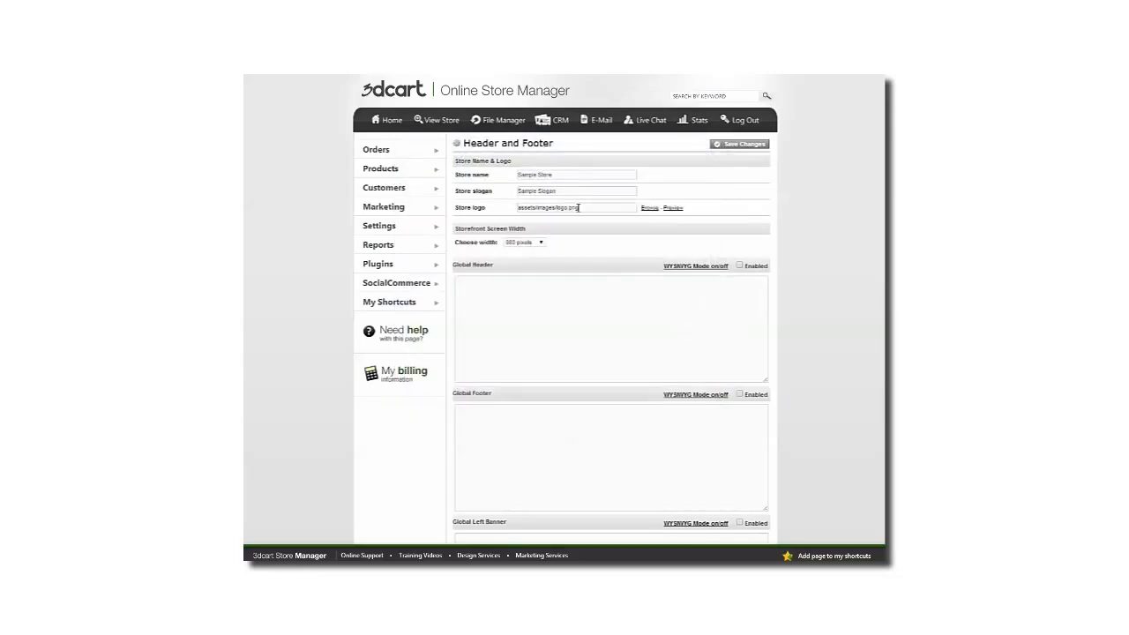
{"action": "left_click", "coordinate": [744, 147]}
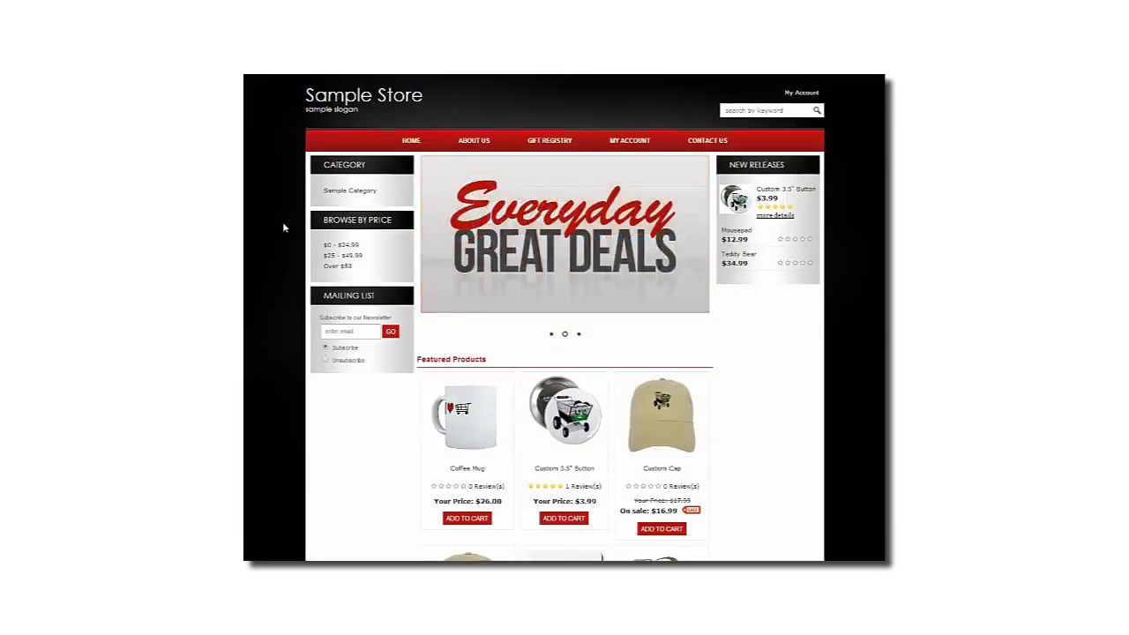
{"action": "key", "text": "F5"}
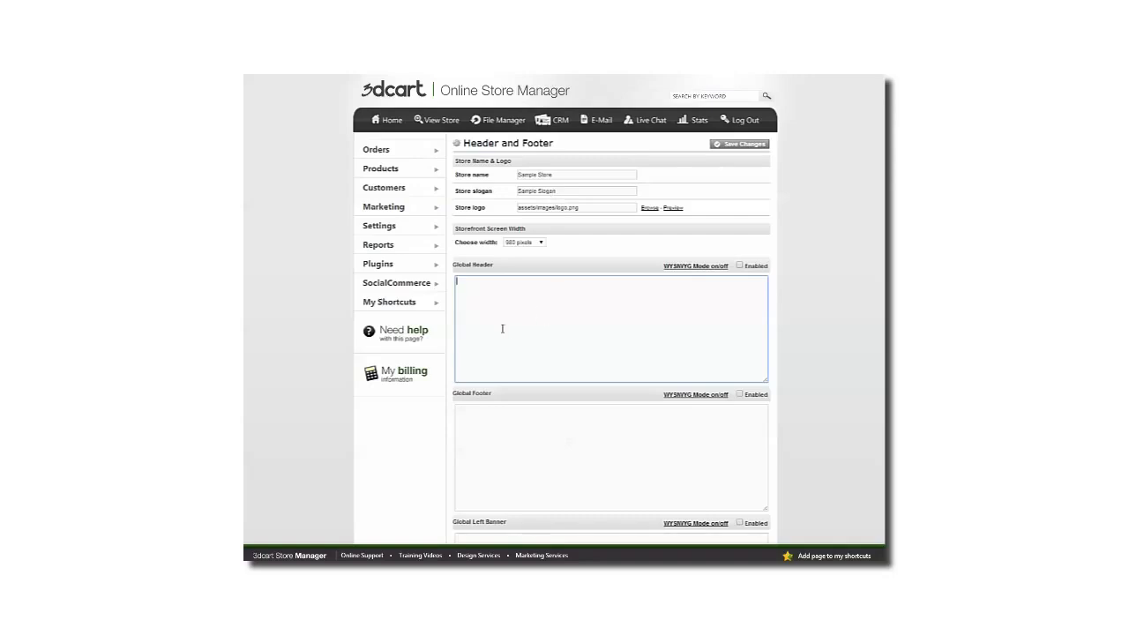
- Enable the Global Header and switch its content box to WYSIWYG mode
{"action": "left_click", "coordinate": [739, 266]}
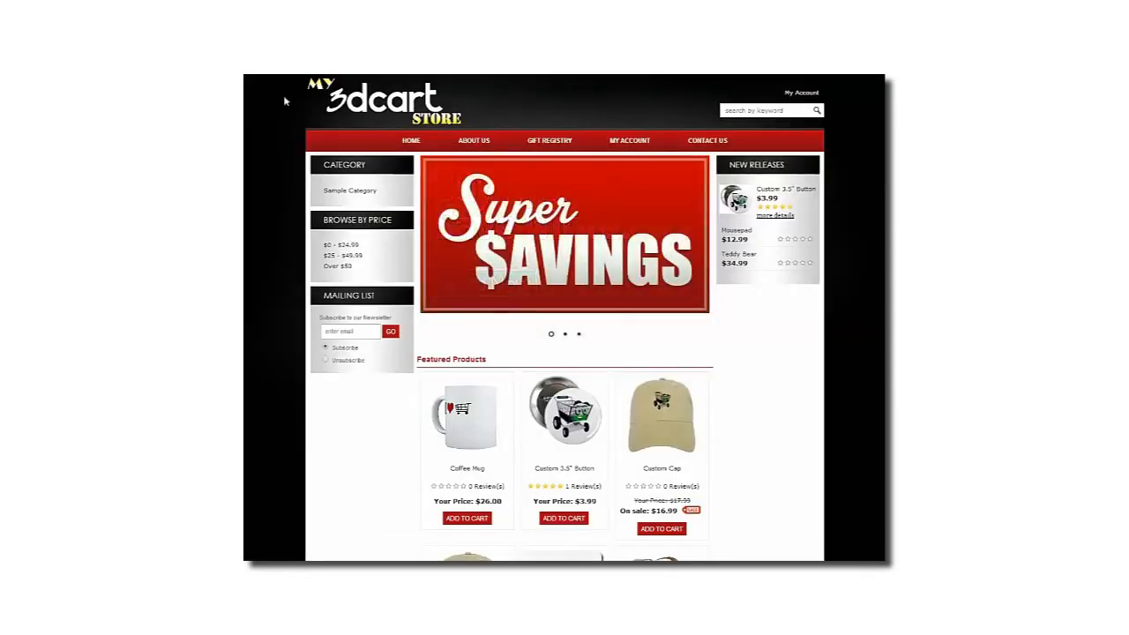
{"action": "key", "text": "F5"}
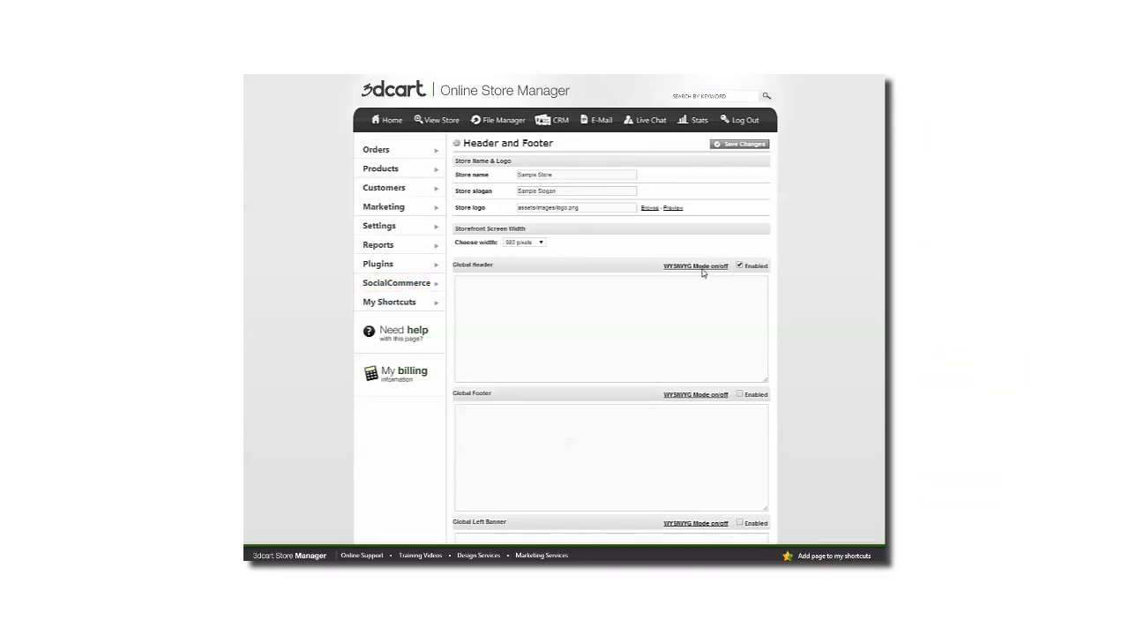
{"action": "left_click", "coordinate": [675, 291]}
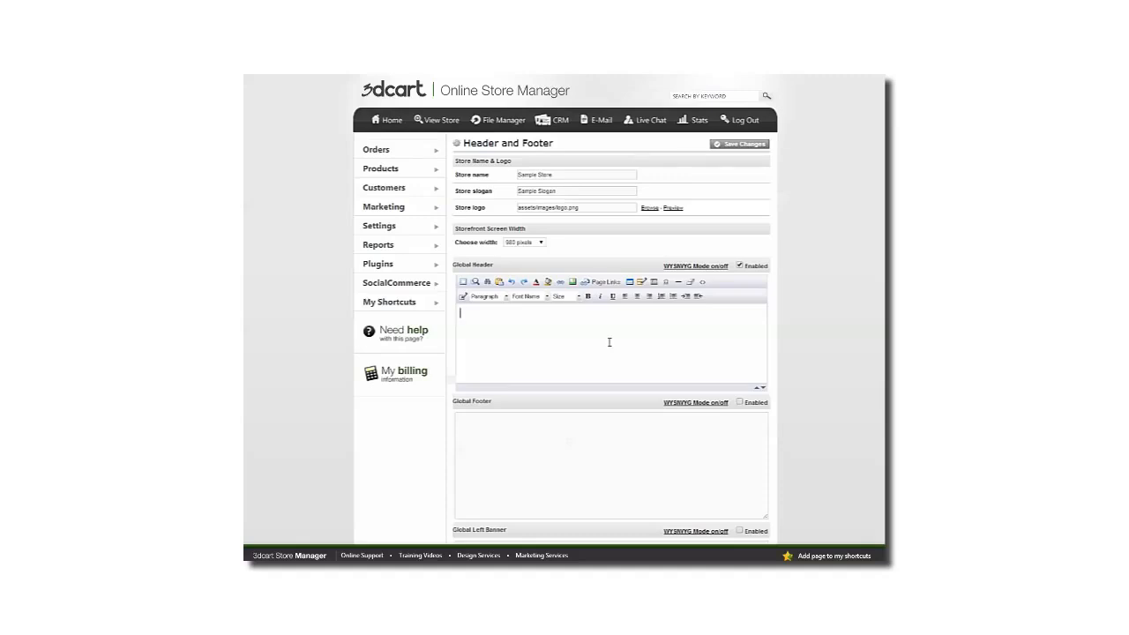
- Insert the image assets/images/logo.png into the Global Header content
{"action": "left_click", "coordinate": [572, 282]}
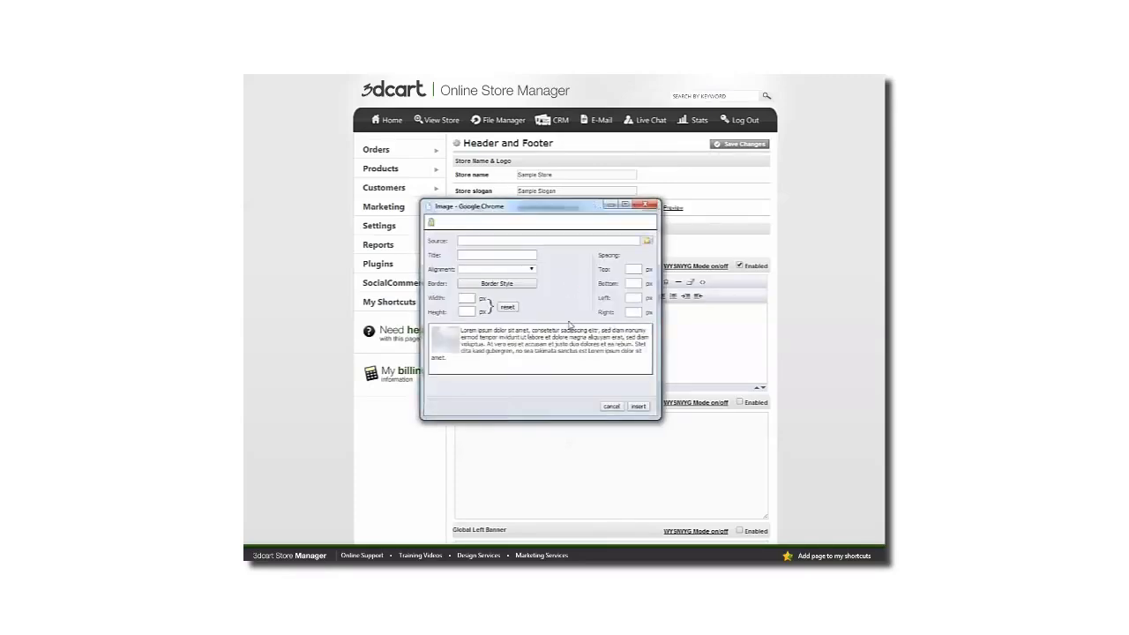
{"action": "left_click", "coordinate": [646, 242]}
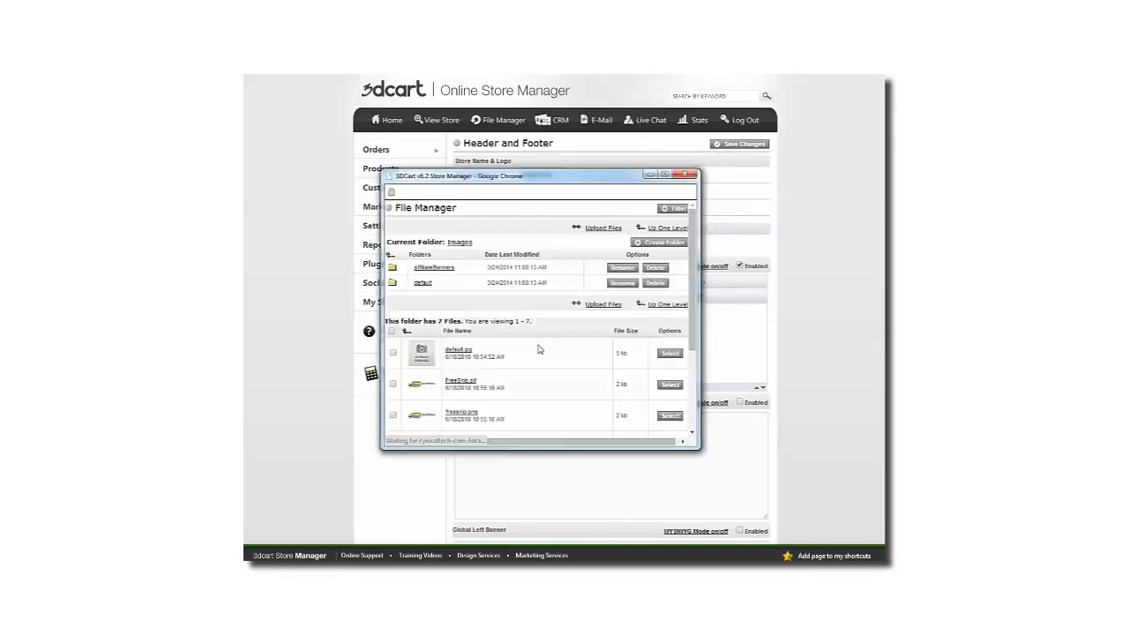
{"action": "scroll", "coordinate": [541, 349], "scroll_direction": "down", "scroll_amount": 3}
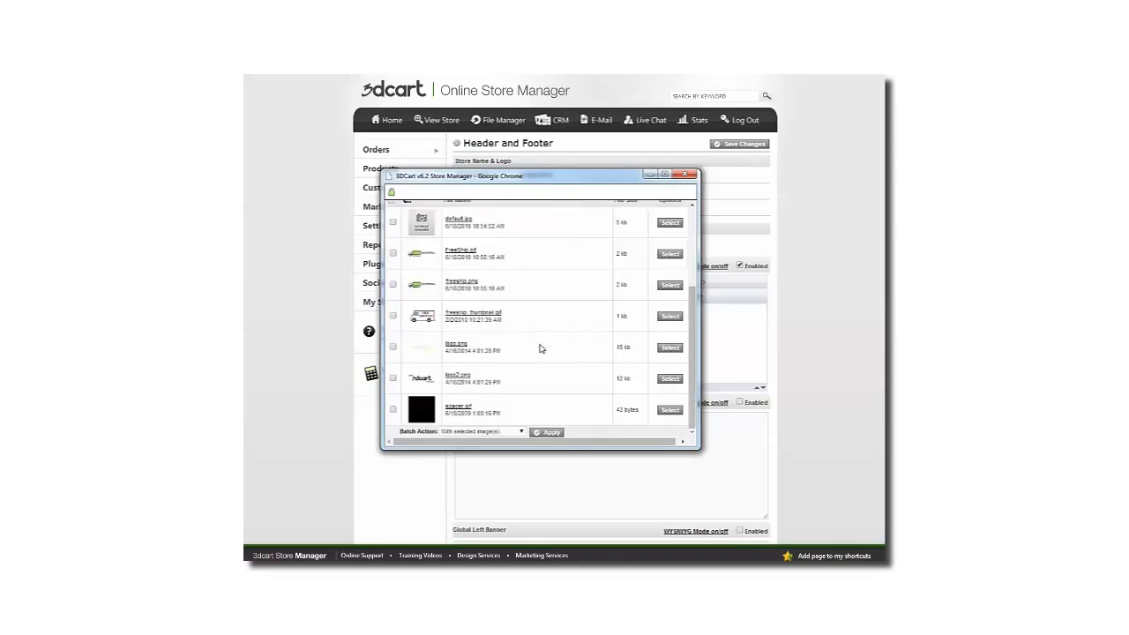
{"action": "left_click", "coordinate": [674, 363]}
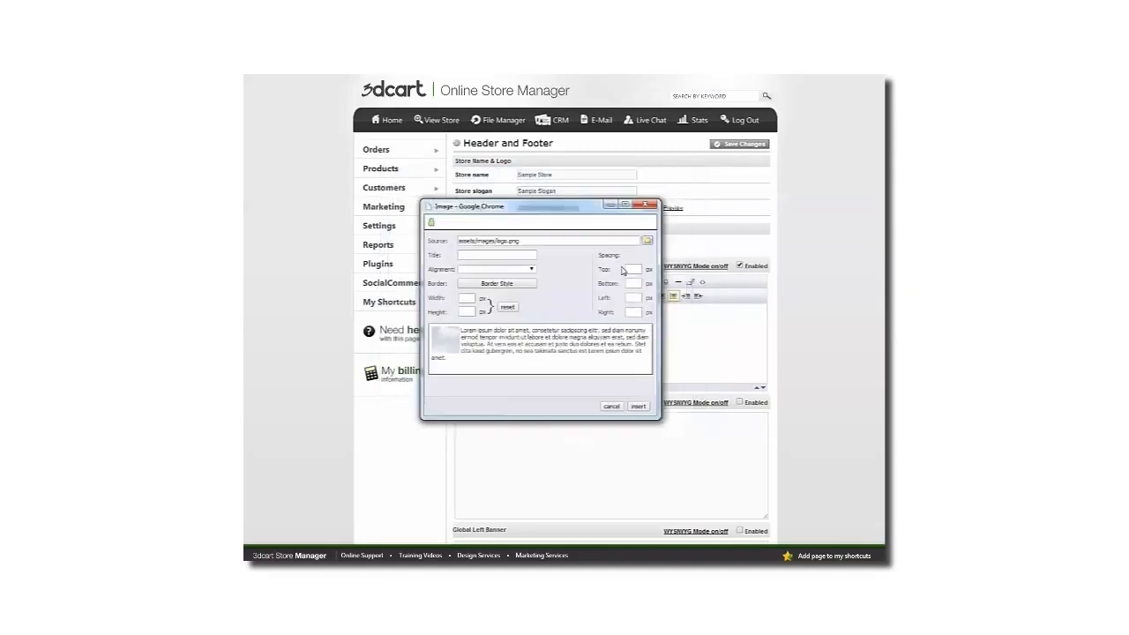
{"action": "left_click", "coordinate": [640, 408]}
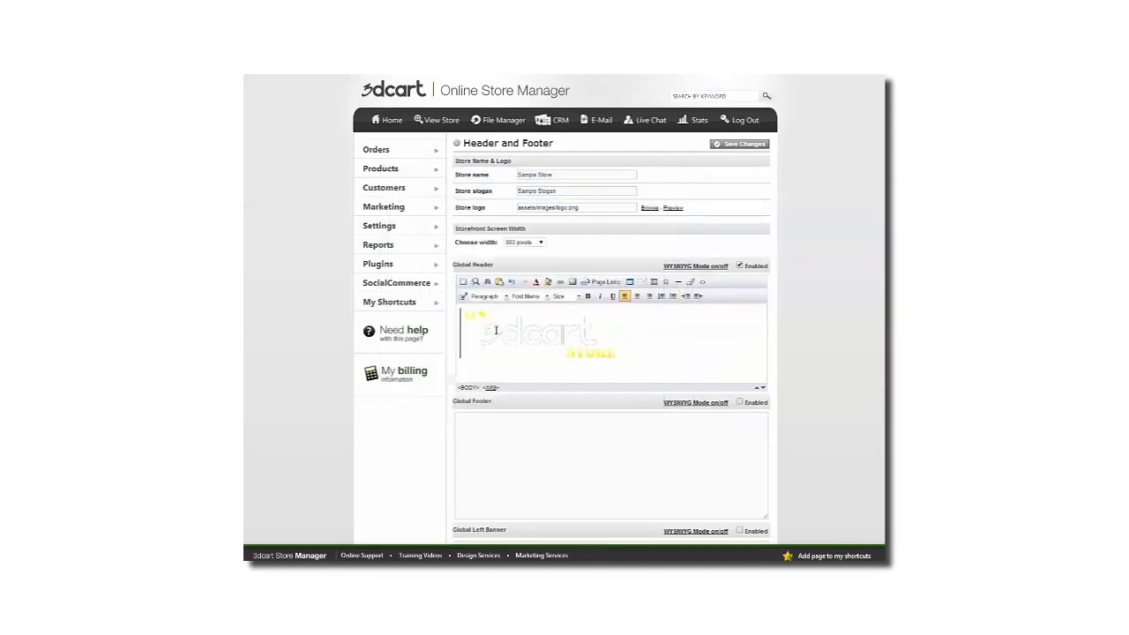
- Add the line "Welcome to My Store" below the logo image in the Global Header
{"action": "left_click", "coordinate": [630, 353]}
{"action": "key", "text": "Return"}
{"action": "type", "text": "Welcome to My Store"}
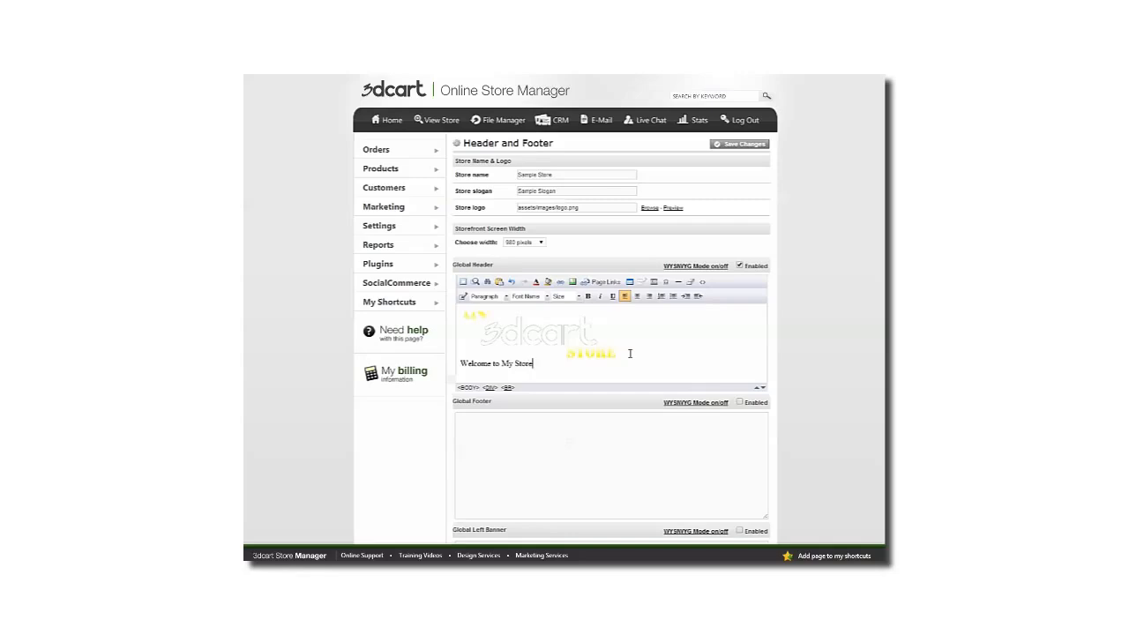
- Format "Welcome to My Store" in red, Size 5 and a heavy sans-serif font, and turn off the Global Header's WYSIWYG mode
{"action": "key", "text": "ctrl+shift+Left"}
{"action": "key", "text": "ctrl+shift+Left"}
{"action": "key", "text": "ctrl+shift+Left"}
{"action": "key", "text": "ctrl+shift+Left"}
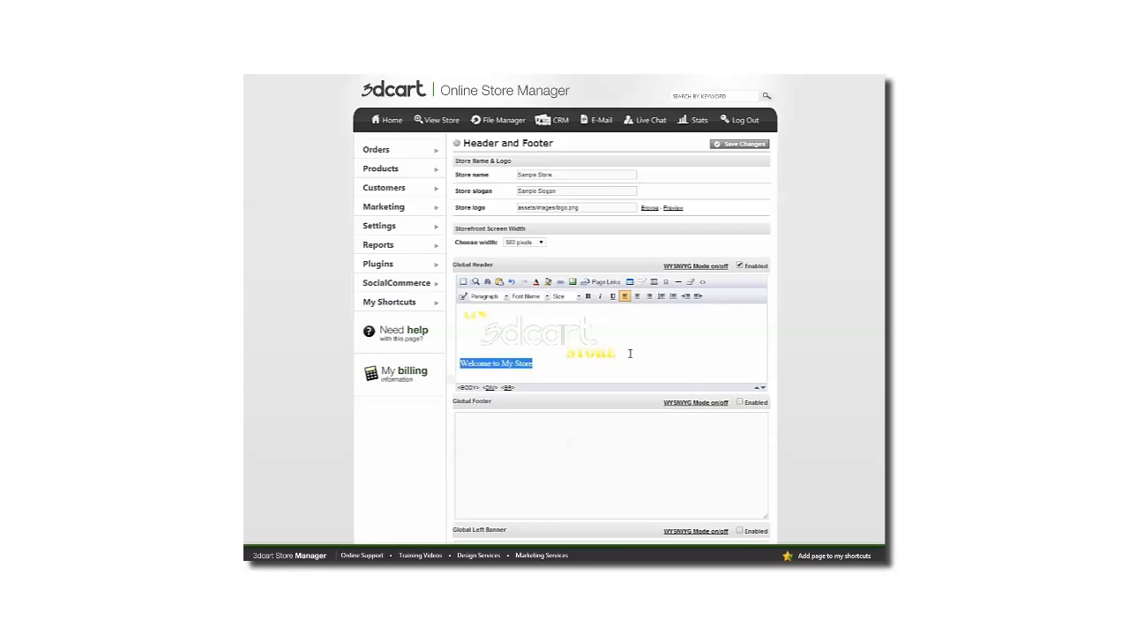
{"action": "left_click", "coordinate": [537, 282]}
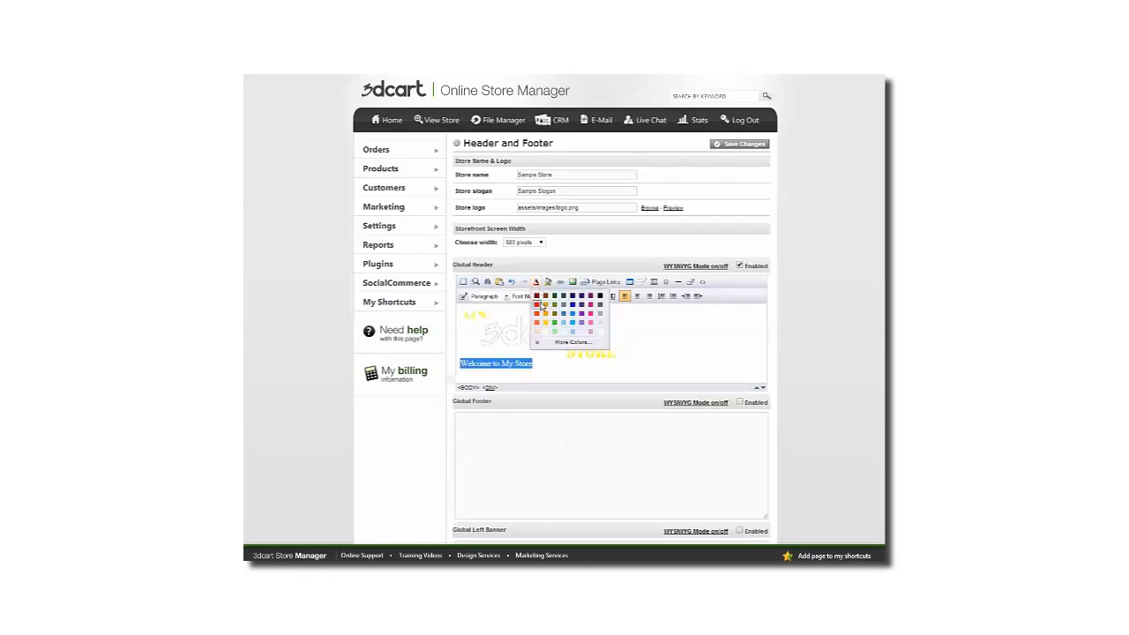
{"action": "left_click", "coordinate": [544, 306]}
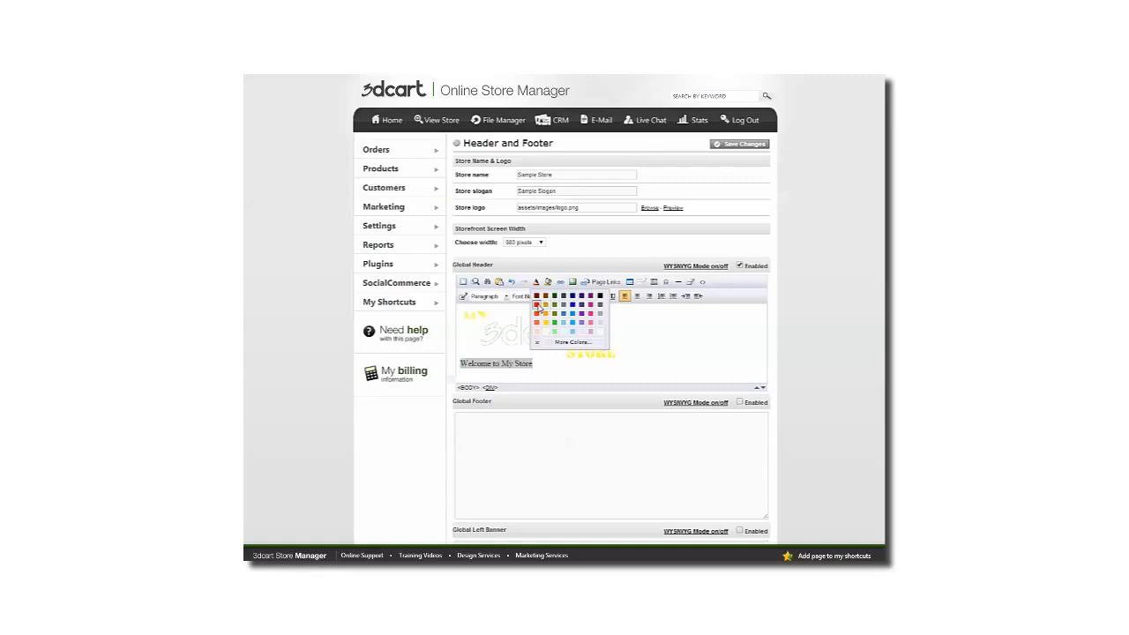
{"action": "left_click", "coordinate": [561, 297]}
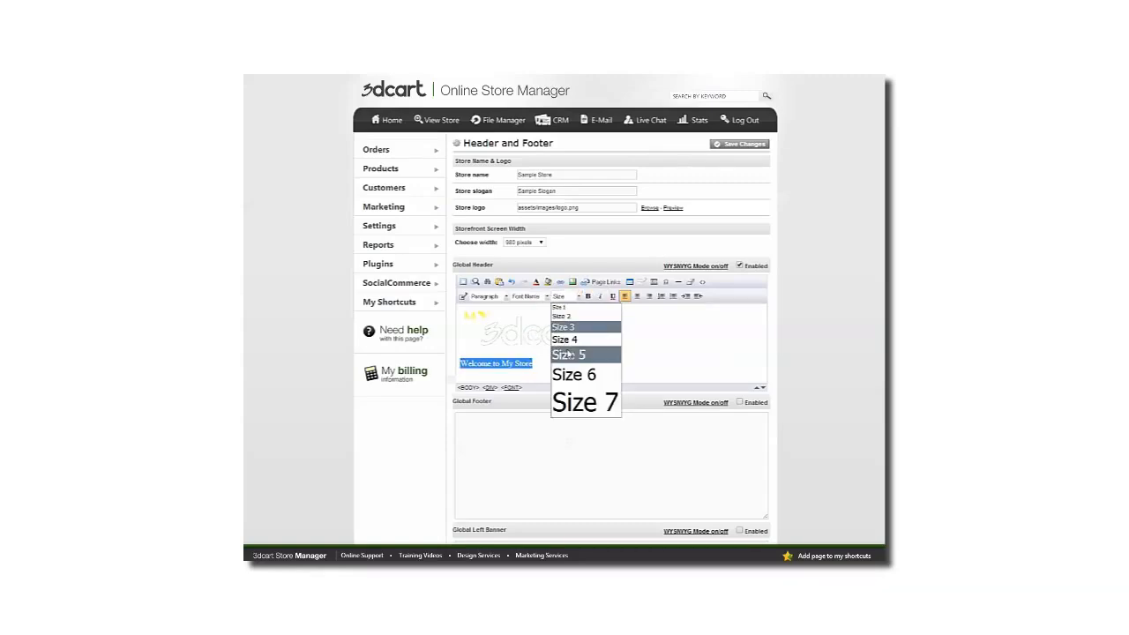
{"action": "left_click", "coordinate": [573, 355]}
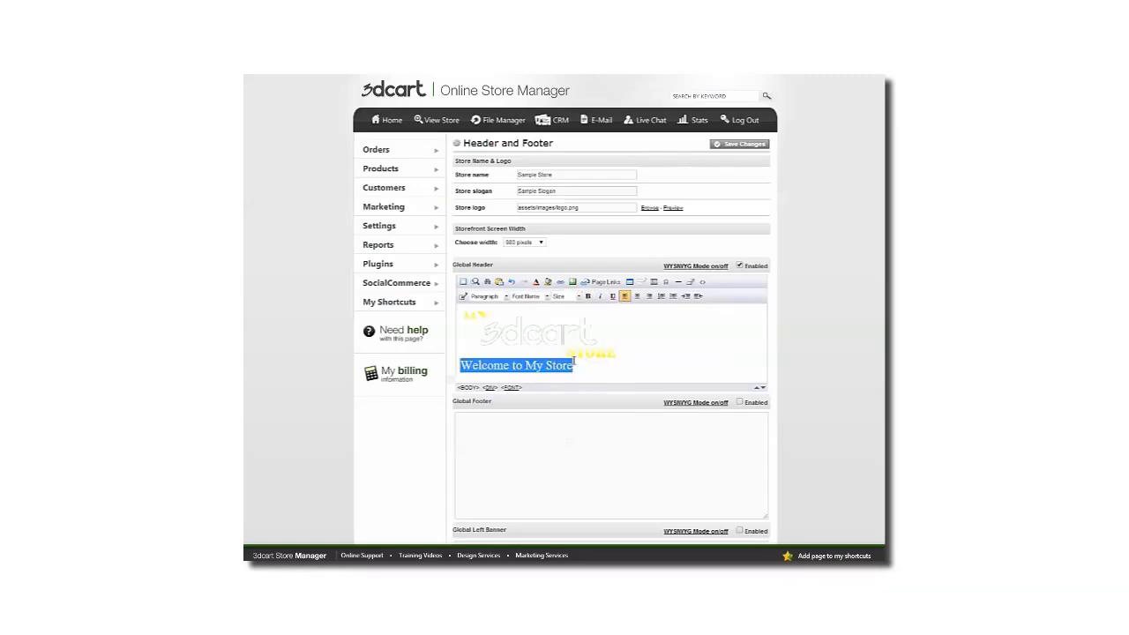
{"action": "left_click", "coordinate": [543, 298]}
{"action": "left_click", "coordinate": [534, 317]}
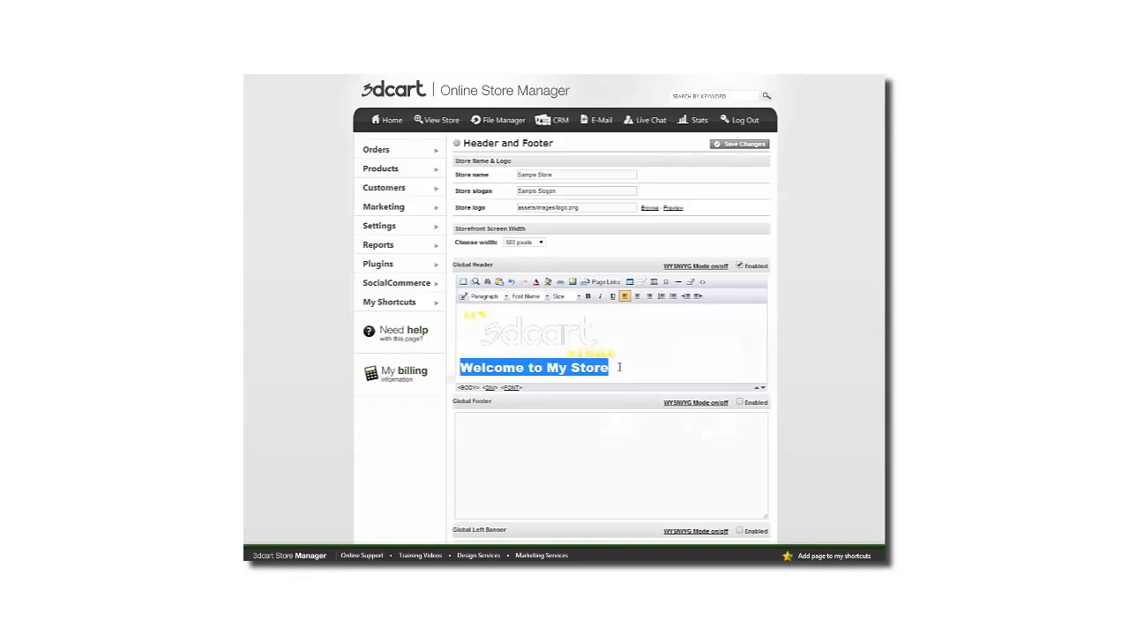
{"action": "left_click", "coordinate": [619, 364]}
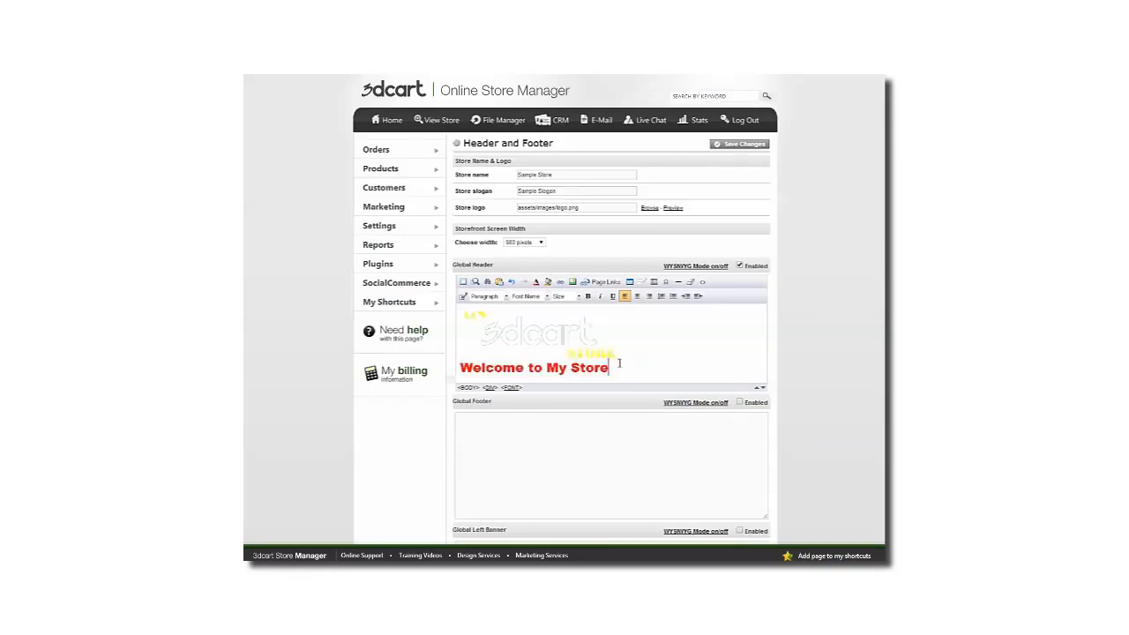
{"action": "left_click", "coordinate": [708, 267]}
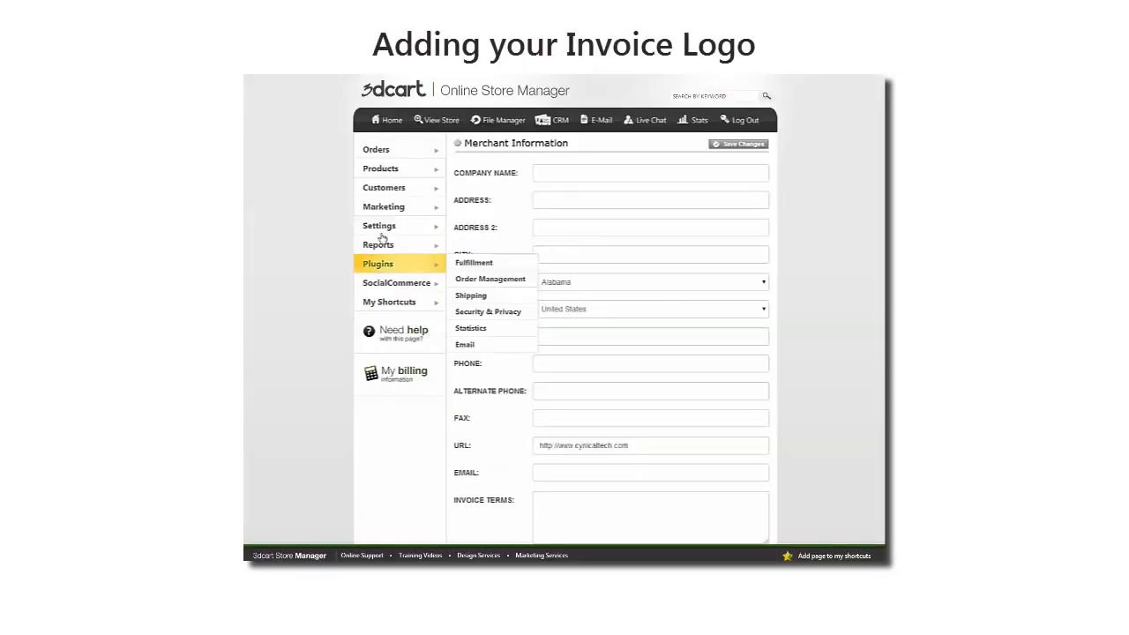
- Set the invoice logo in the general Merchant Information settings to assets/images/logo2.png and save the changes
{"action": "mouse_move", "coordinate": [374, 228]}
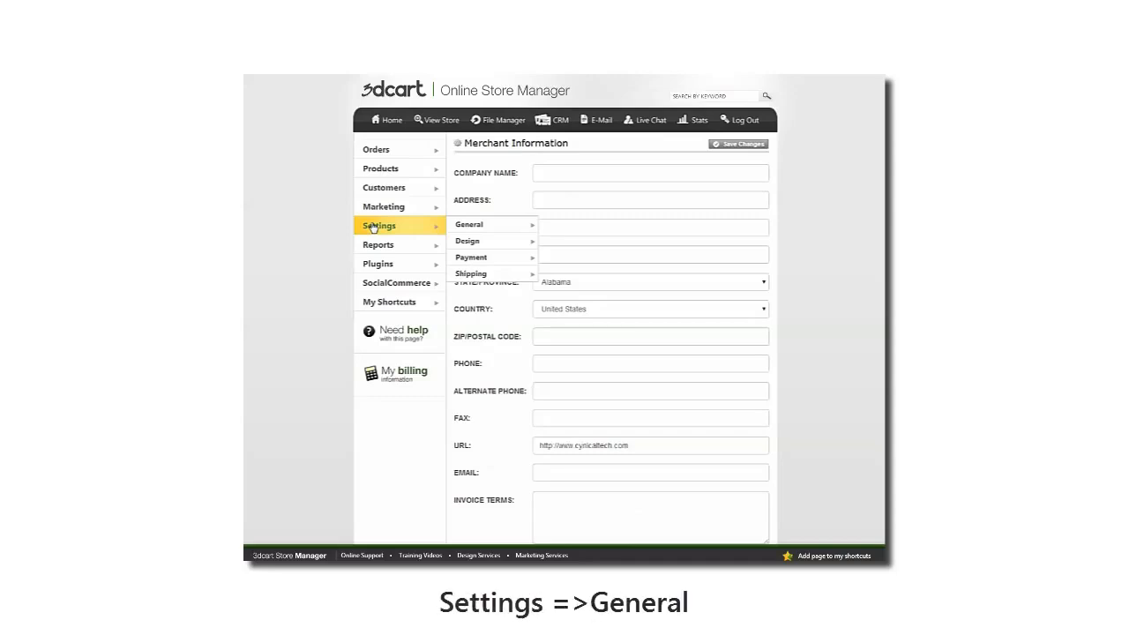
{"action": "mouse_move", "coordinate": [468, 224]}
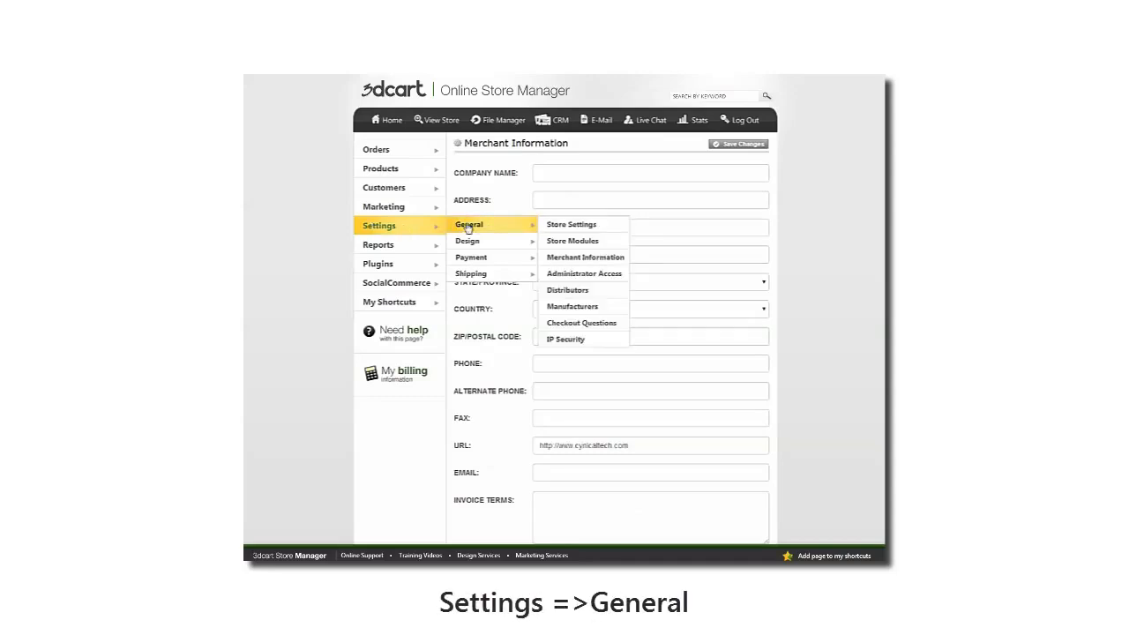
{"action": "left_click", "coordinate": [583, 257]}
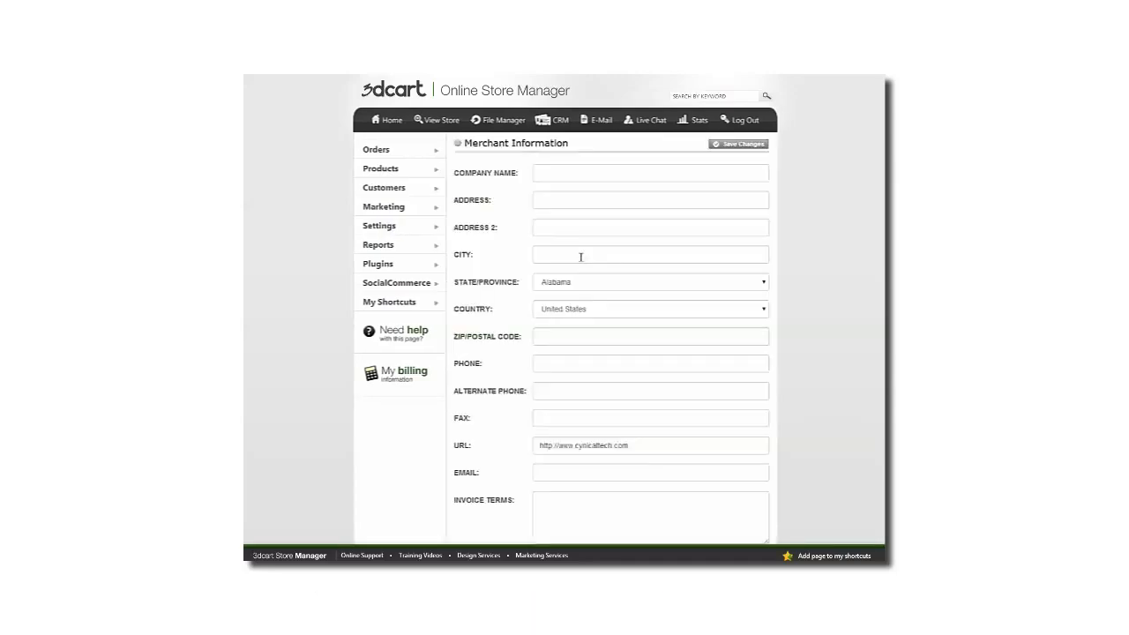
{"action": "scroll", "coordinate": [581, 257], "scroll_direction": "down", "scroll_amount": 2}
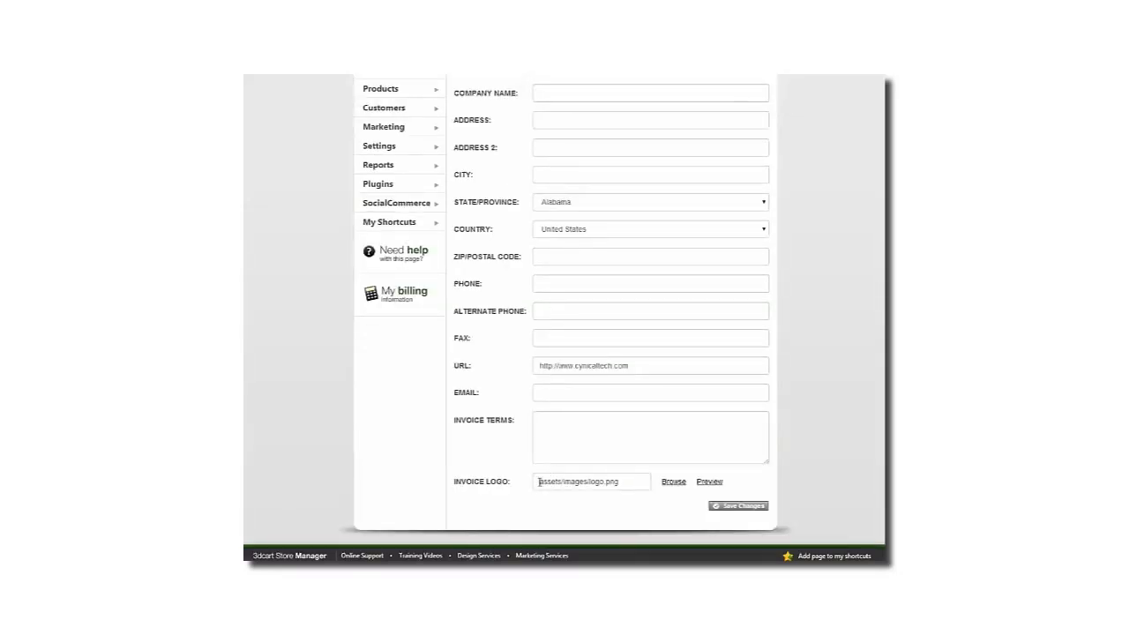
{"action": "left_click_drag", "start_coordinate": [538, 482], "coordinate": [619, 482]}
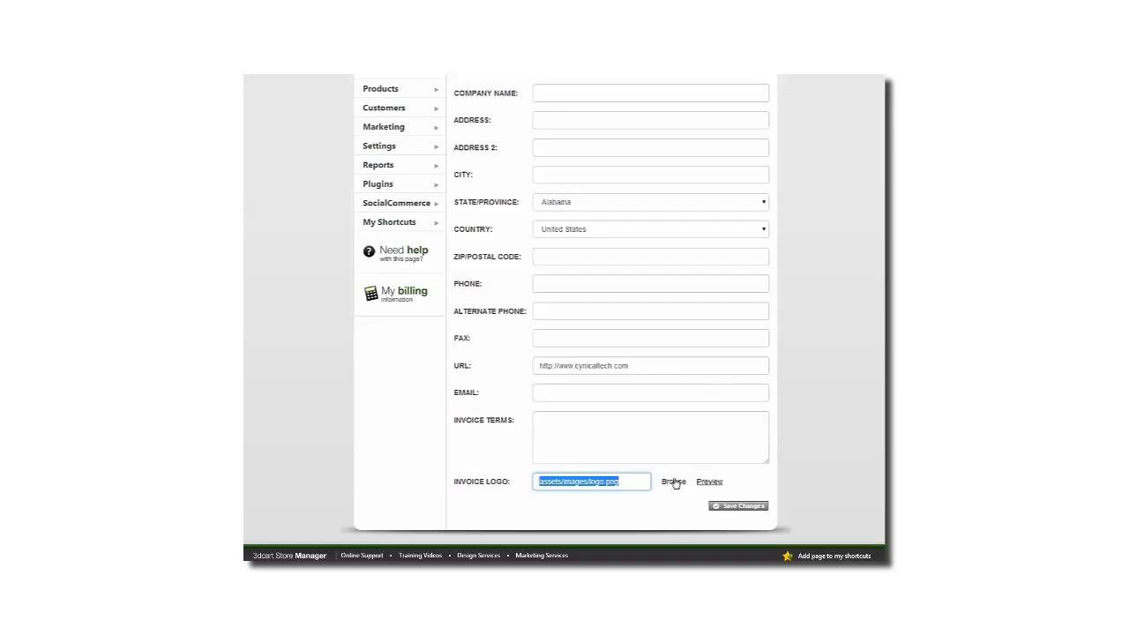
{"action": "left_click", "coordinate": [674, 482]}
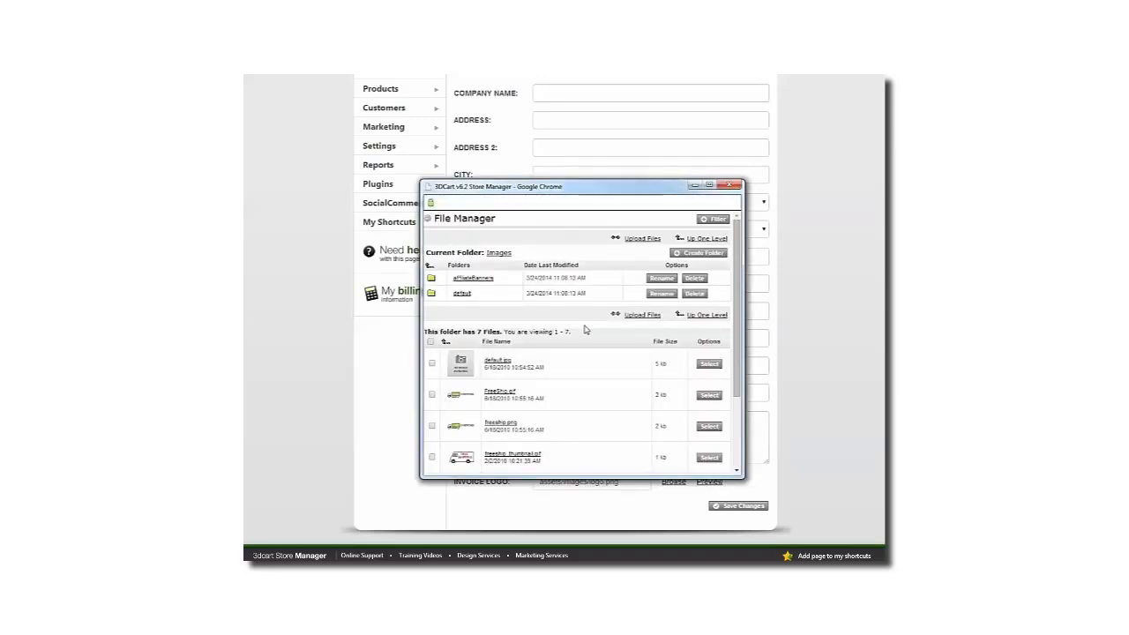
{"action": "scroll", "coordinate": [561, 346], "scroll_direction": "down", "scroll_amount": 3}
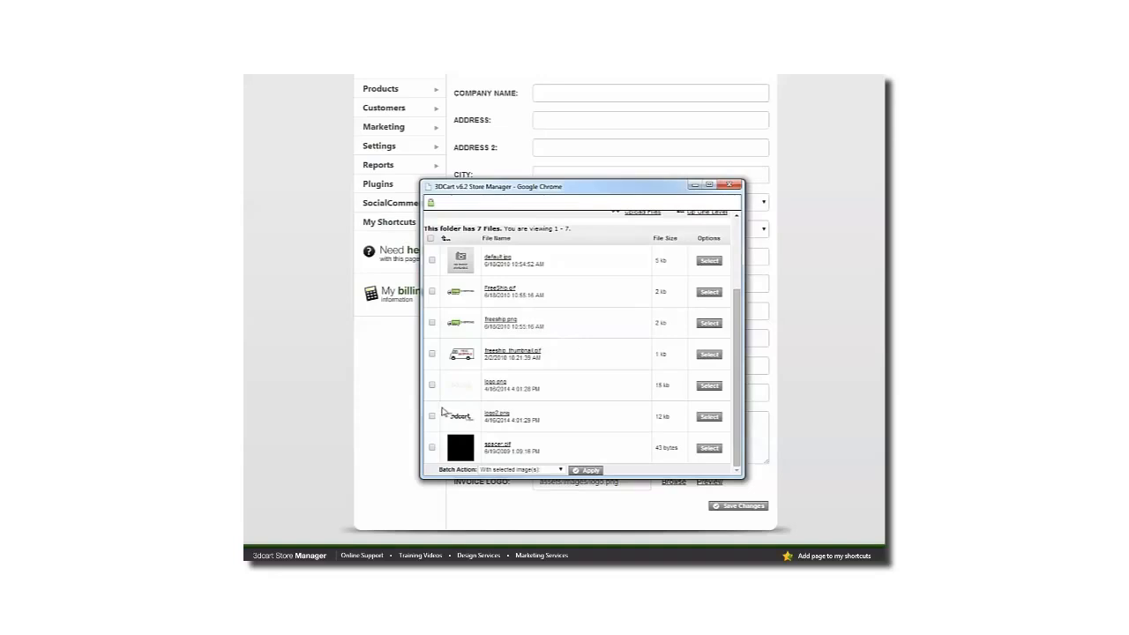
{"action": "left_click", "coordinate": [713, 418]}
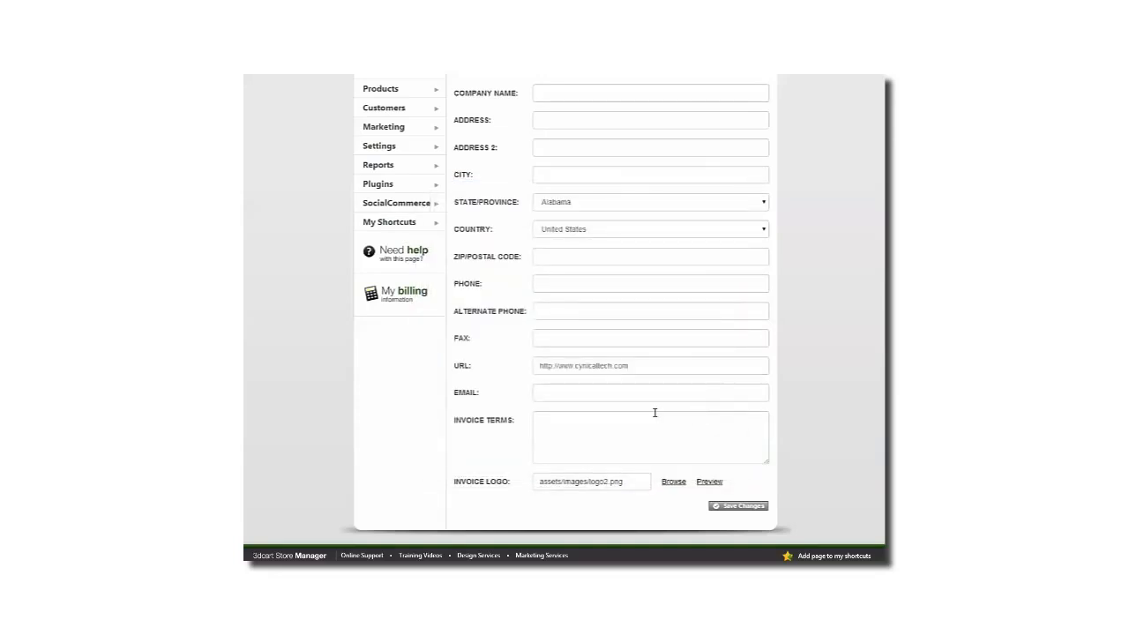
{"action": "left_click", "coordinate": [731, 506]}
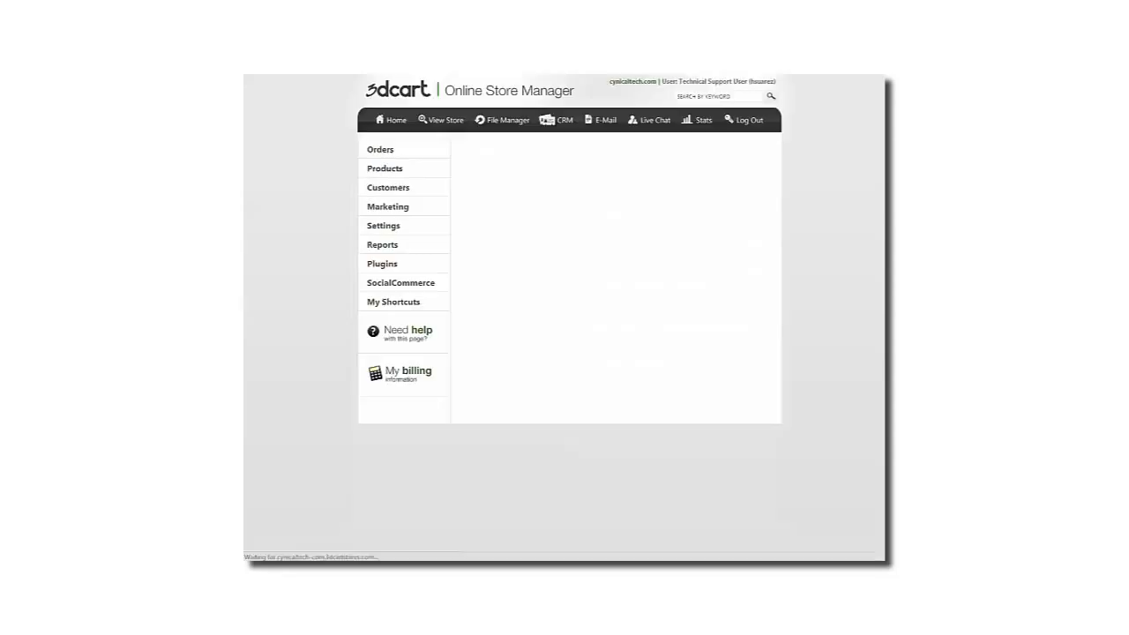